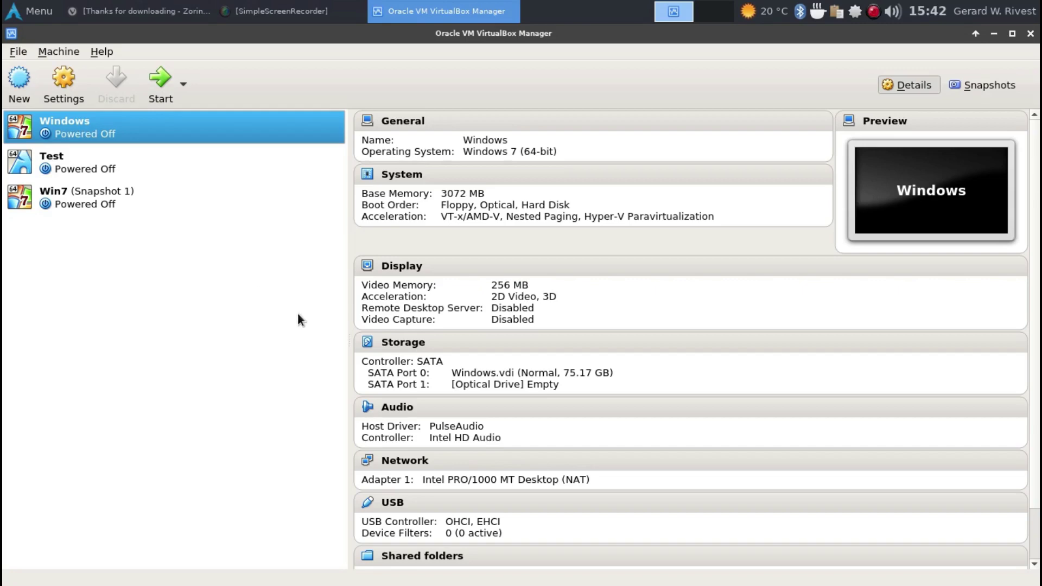
# Switch to the web browser and examine the Rescatux page on supergrubdisk.org, including its description and tutorial video
pyautogui.click(125, 14)
pyautogui.click(75, 40)
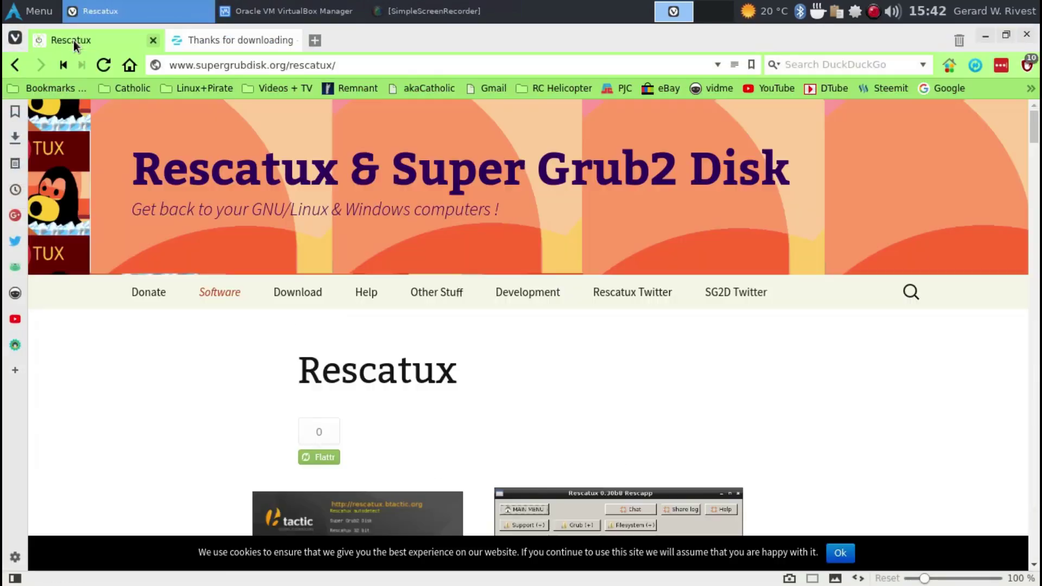
pyautogui.moveTo(250, 346)
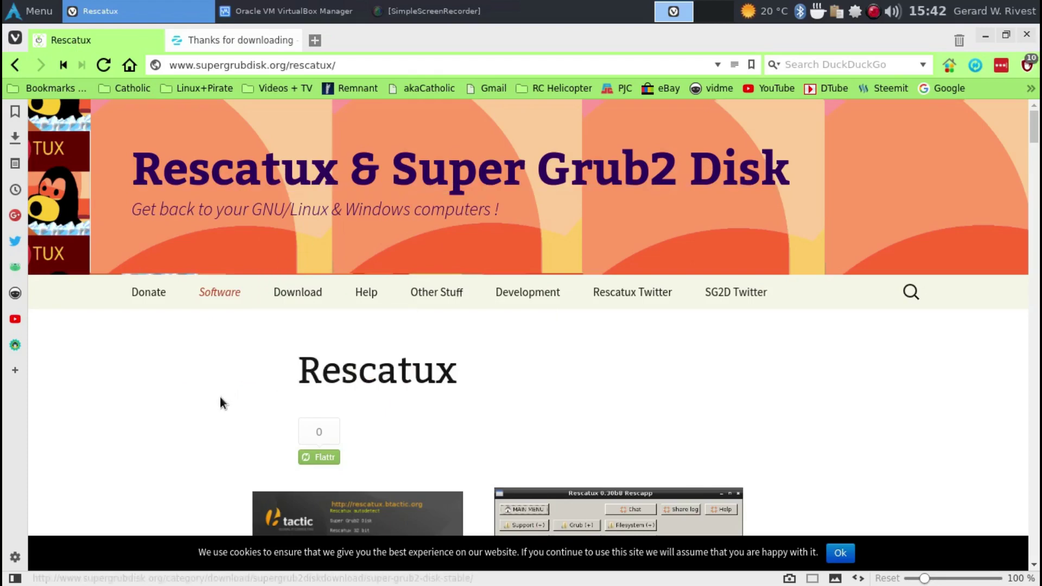
pyautogui.scroll(-5, 220, 398)
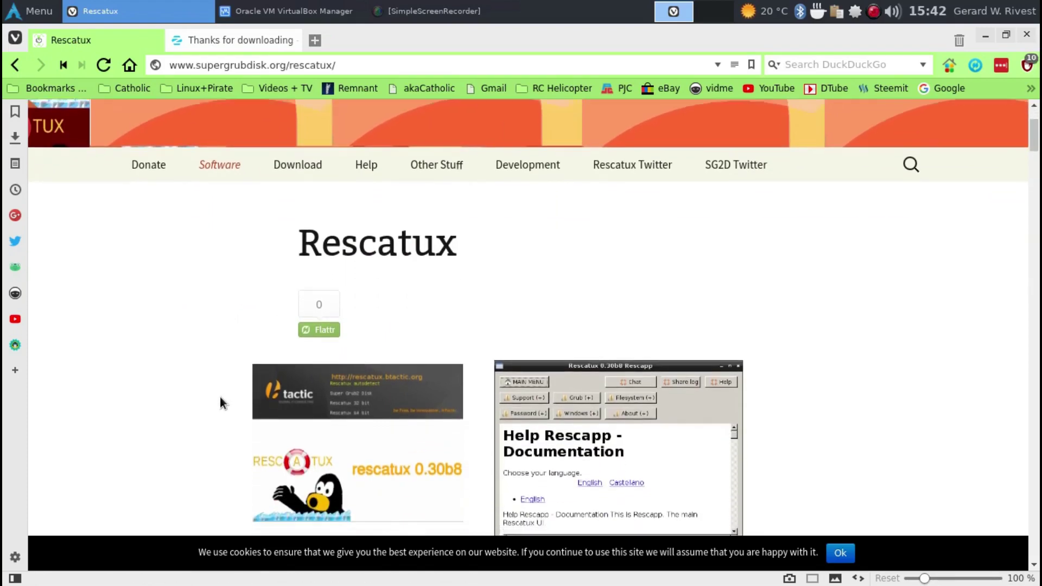
pyautogui.scroll(-4, 221, 398)
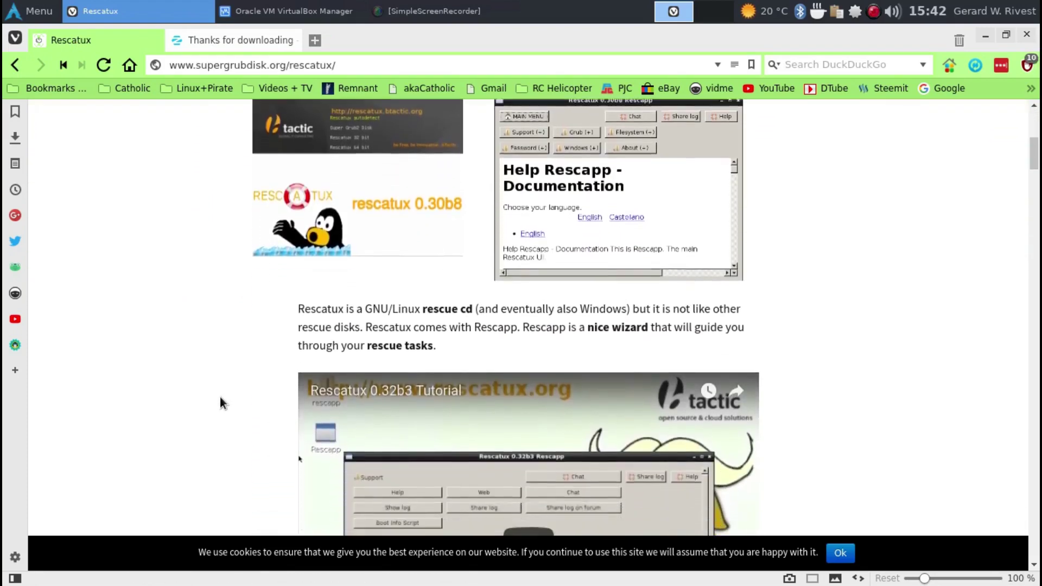
pyautogui.scroll(-3, 220, 399)
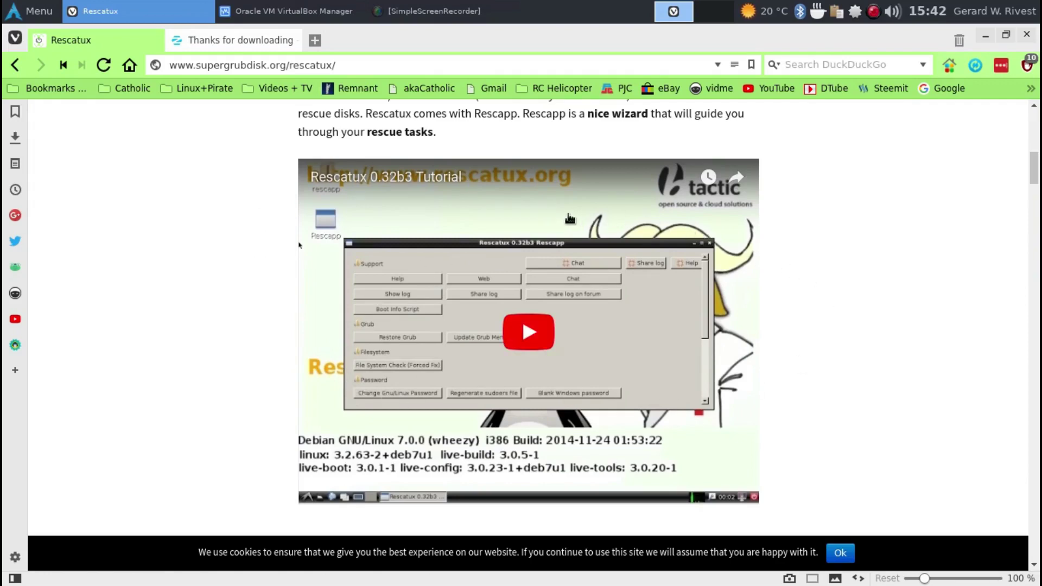
pyautogui.scroll(6, 564, 217)
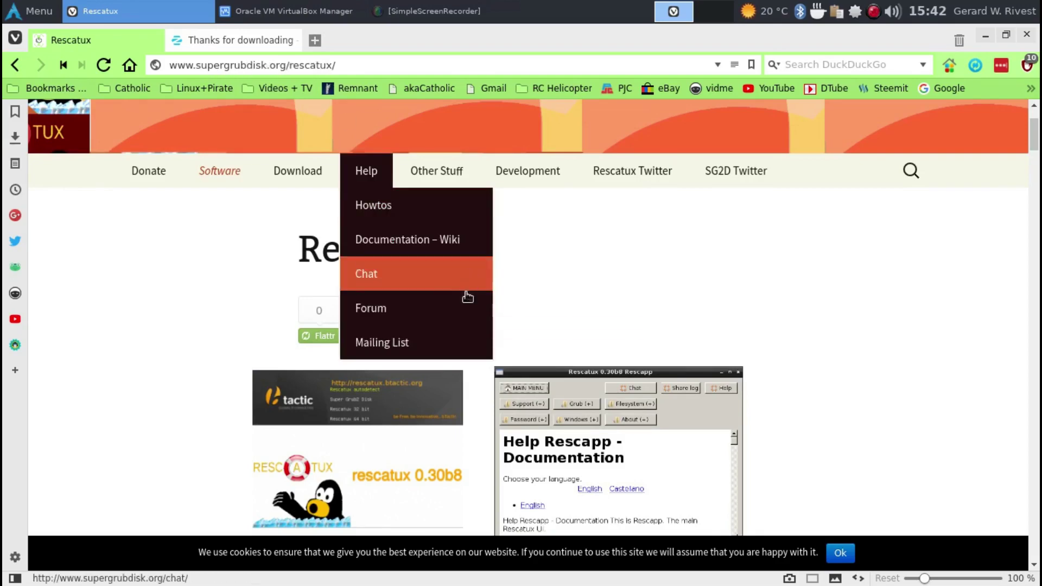
# Open the Rescatux Beta download page and review the Rescatux 0.41 beta 1 ISO download links
pyautogui.moveTo(307, 173)
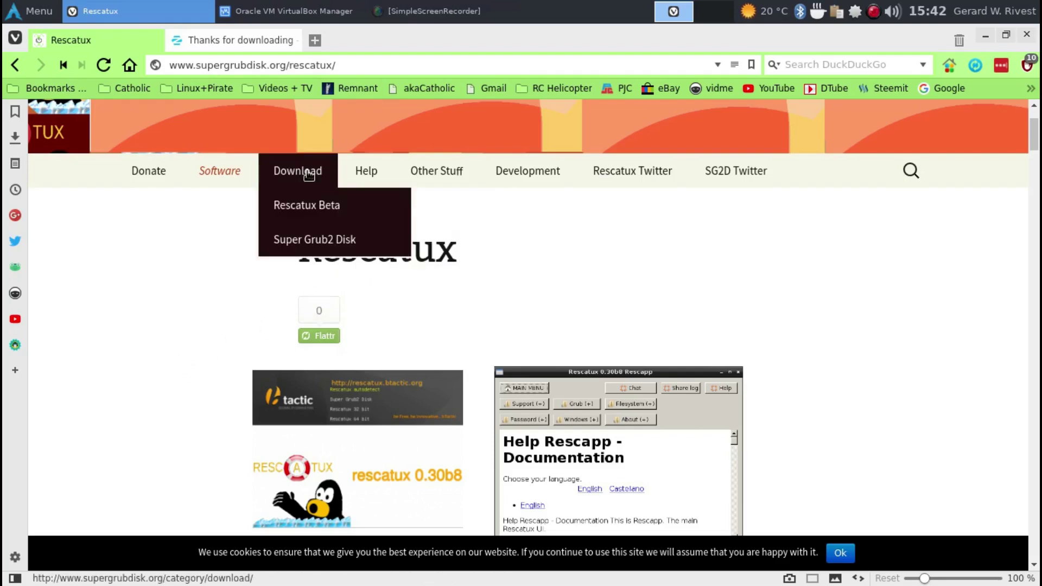
pyautogui.click(296, 214)
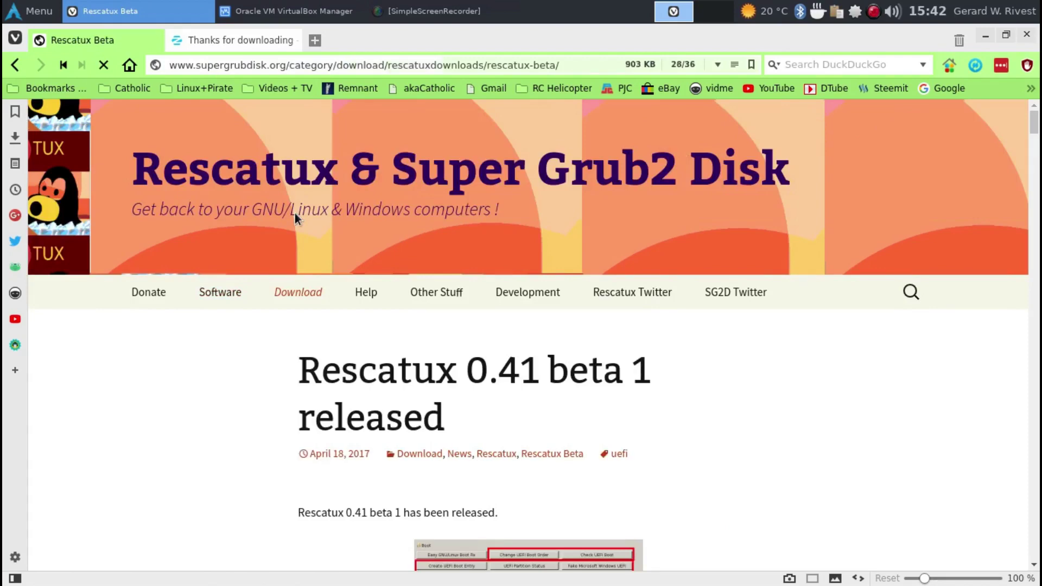
pyautogui.scroll(-4, 253, 395)
pyautogui.scroll(-5, 253, 397)
pyautogui.scroll(-3, 253, 398)
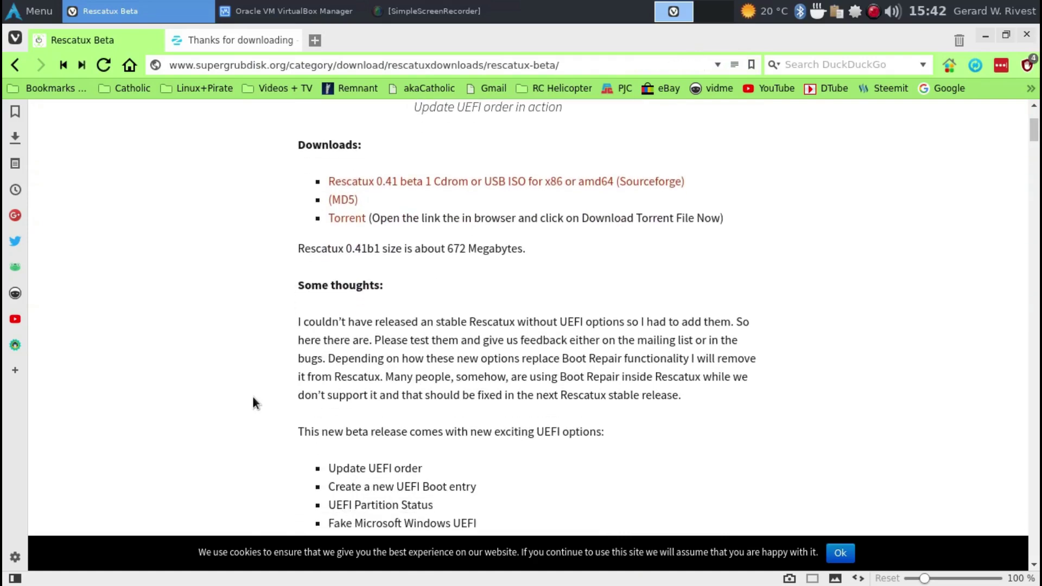
pyautogui.scroll(2, 253, 402)
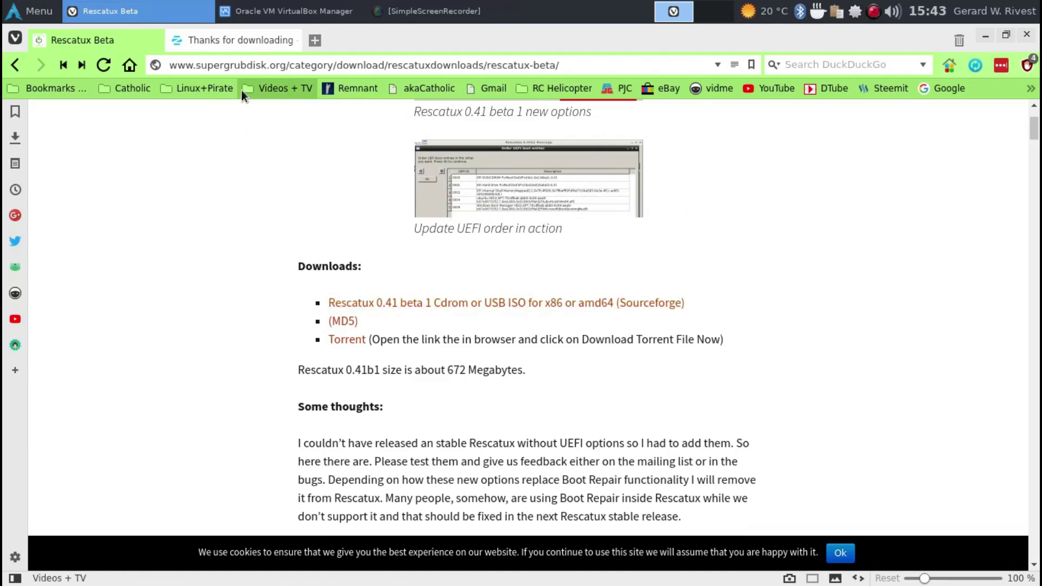
# Switch to VirtualBox Manager, start the Windows virtual machine and boot the Rescatux (amd64) entry
pyautogui.click(275, 13)
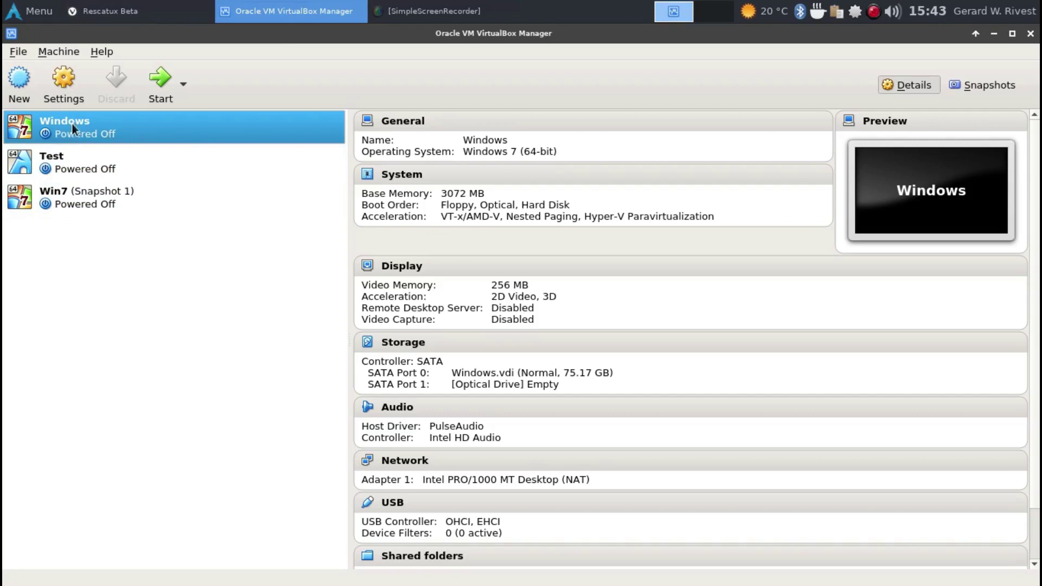
pyautogui.click(156, 79)
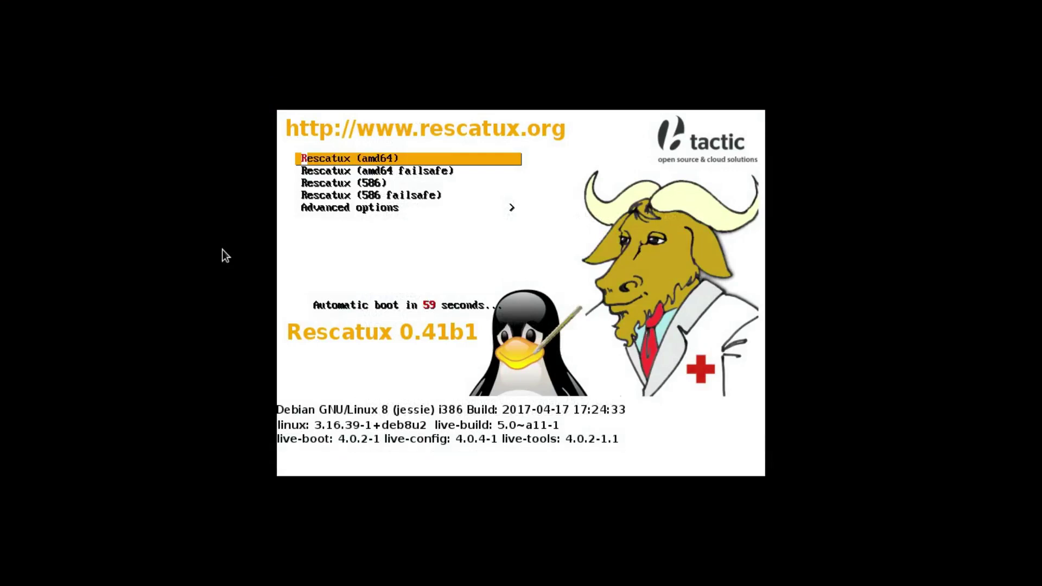
pyautogui.press('Down')
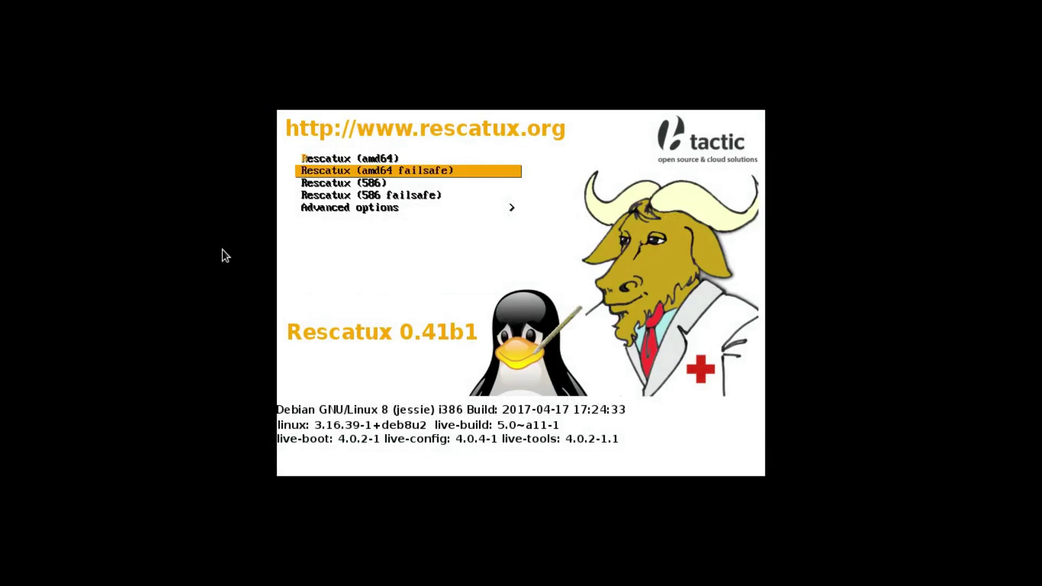
pyautogui.press('Down')
pyautogui.press('Up')
pyautogui.press('Up')
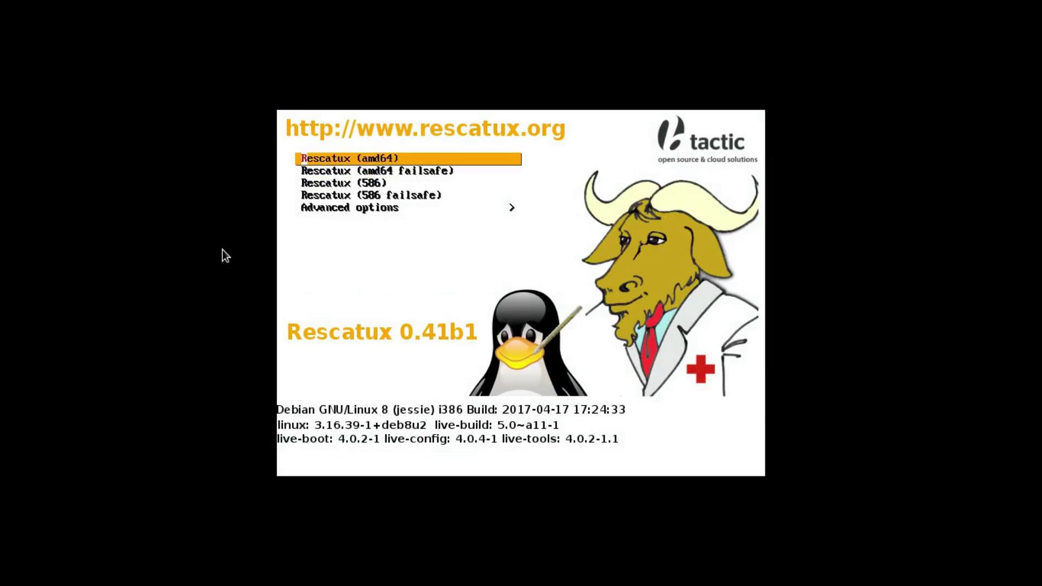
pyautogui.press('Return')
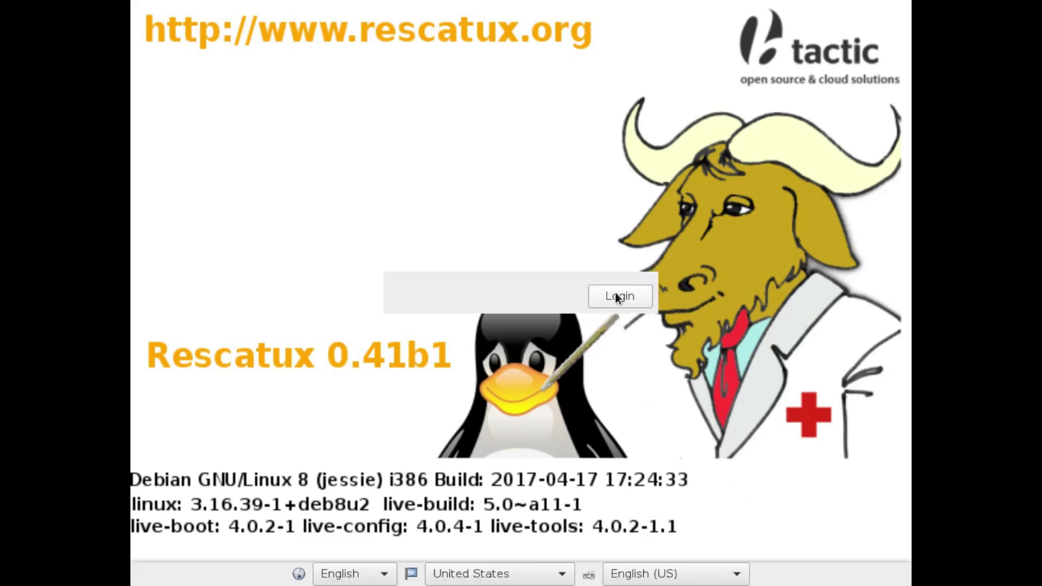
# Log in to the Rescatux live session and launch Gparted from Rescapp's Expert Tools, moving its window towards the screen centre
pyautogui.click(617, 297)
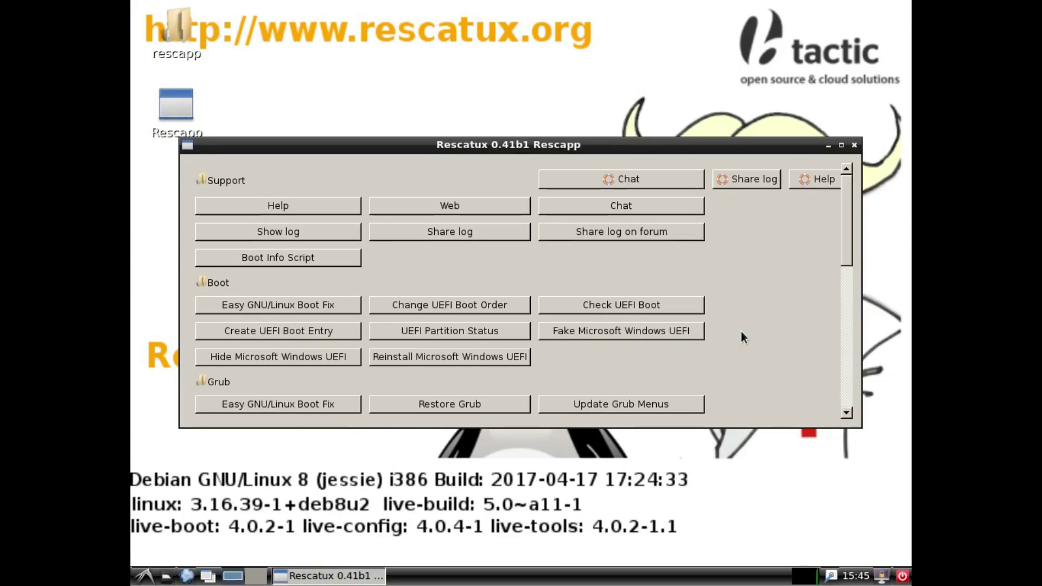
pyautogui.scroll(-3, 744, 338)
pyautogui.scroll(-10, 741, 333)
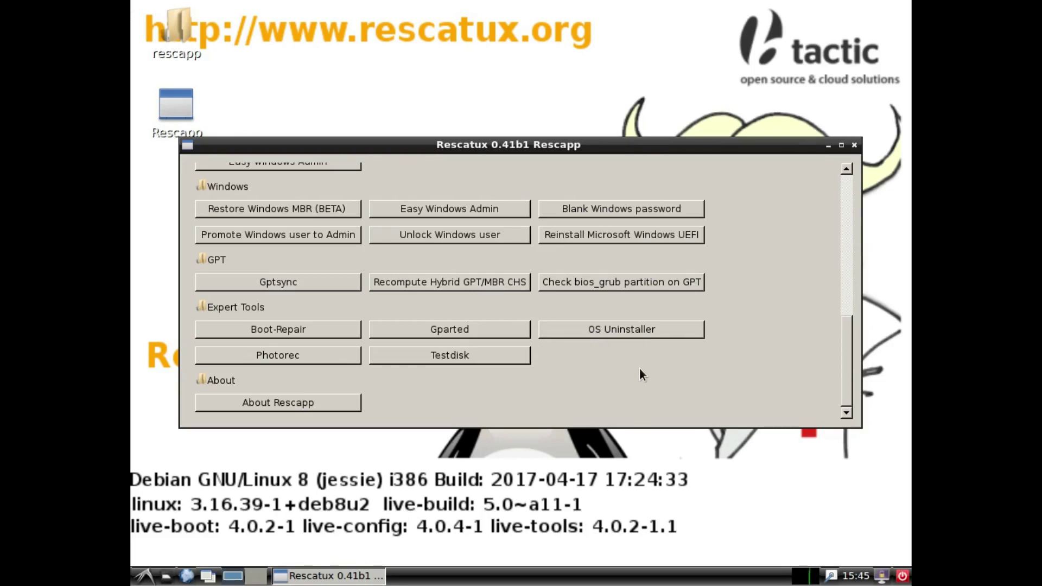
pyautogui.click(432, 328)
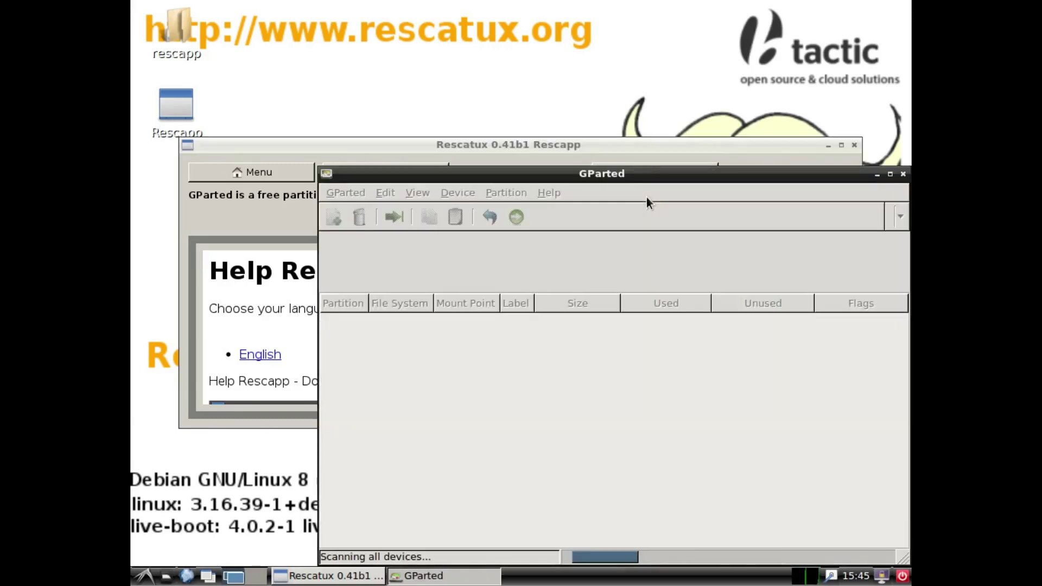
pyautogui.moveTo(619, 179); pyautogui.dragTo(500, 133)
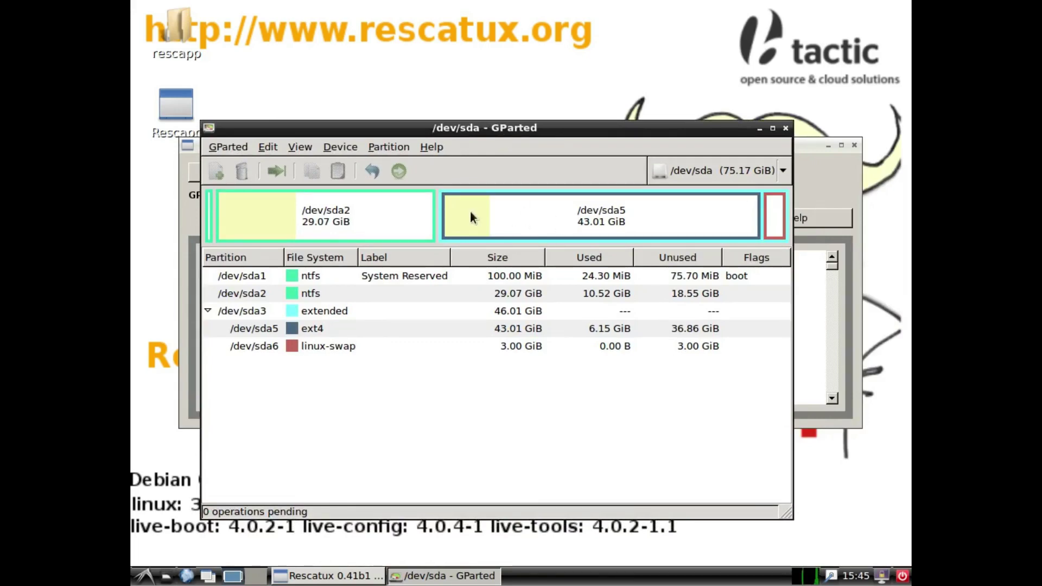
# Queue deletion of the ext4 partition /dev/sda5 and the linux-swap partition inside the extended partition
pyautogui.click(600, 223)
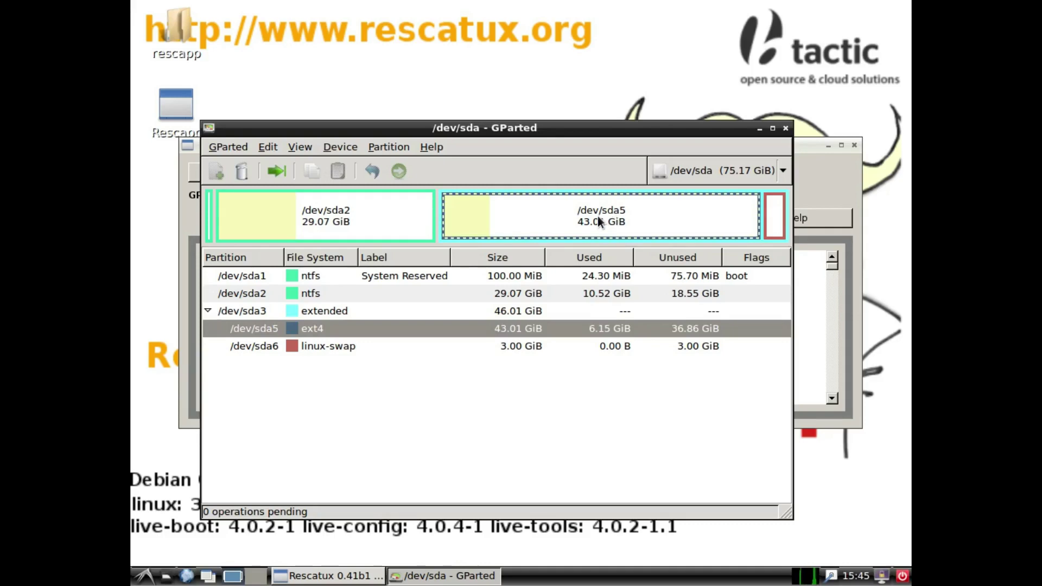
pyautogui.rightClick(598, 220)
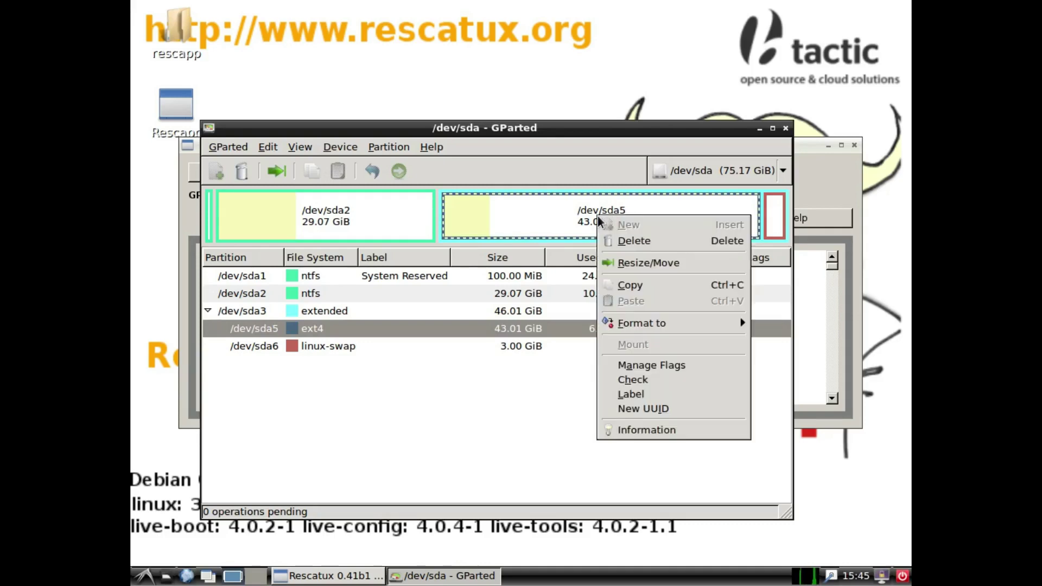
pyautogui.click(617, 241)
pyautogui.click(773, 214)
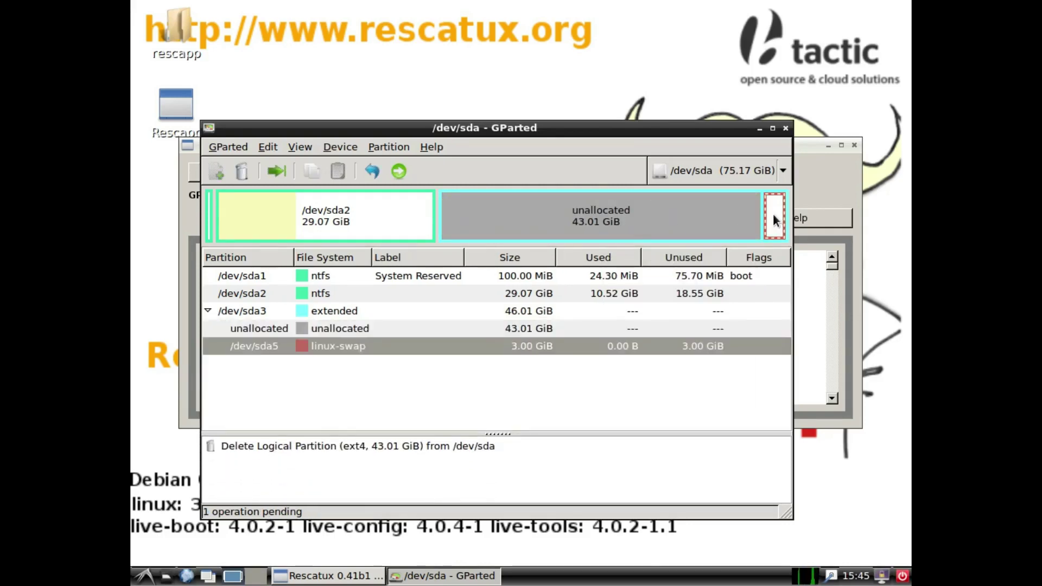
pyautogui.rightClick(773, 214)
pyautogui.click(738, 236)
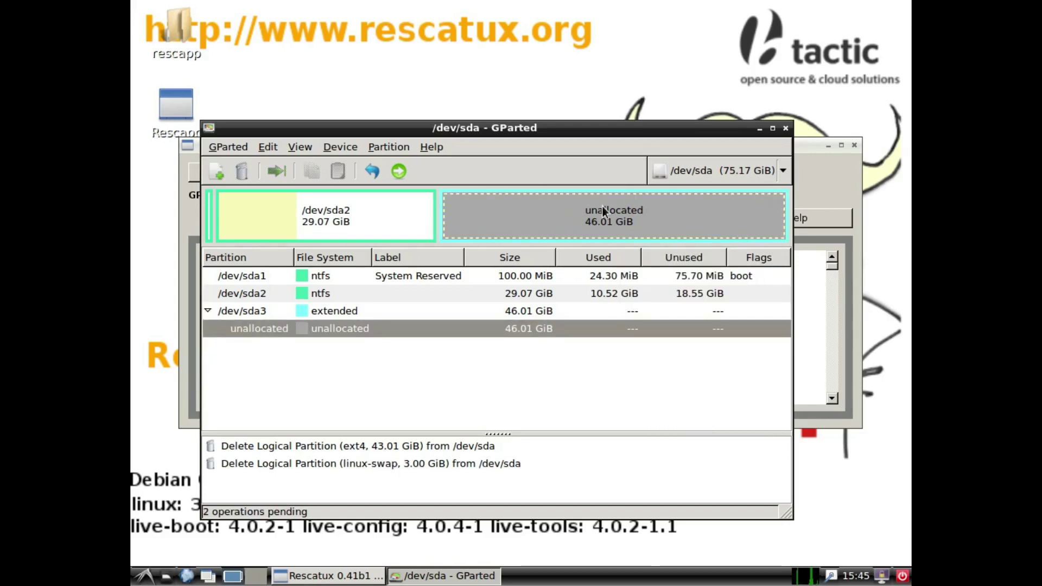
# Queue deletion of the emptied extended partition /dev/sda3
pyautogui.click(545, 191)
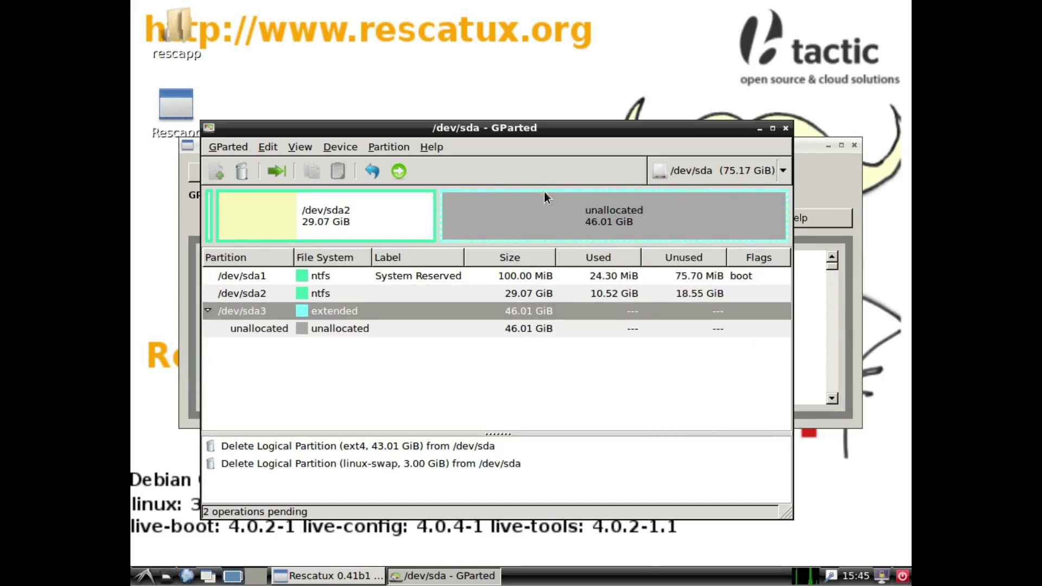
pyautogui.rightClick(545, 191)
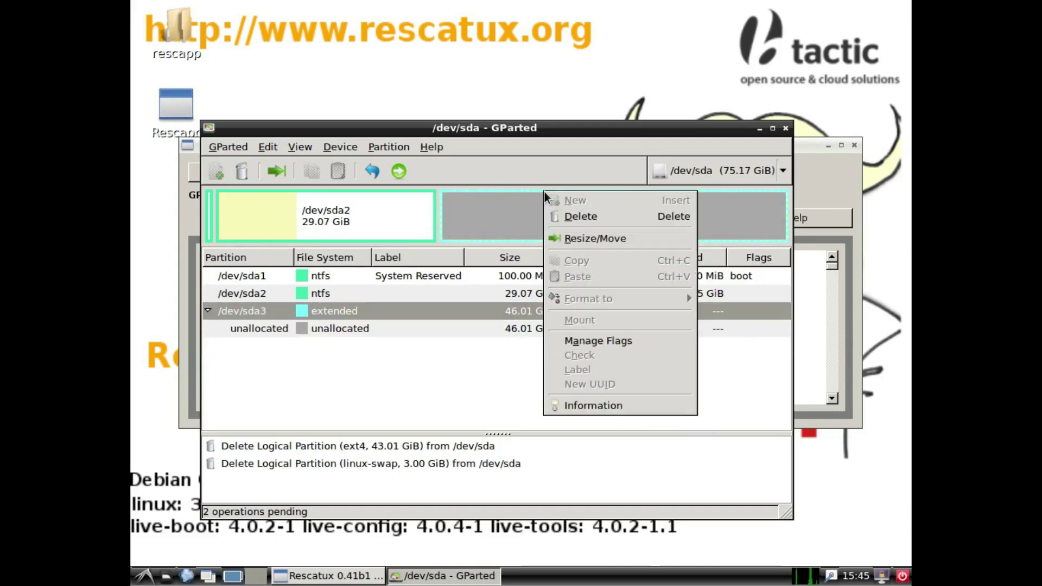
pyautogui.click(562, 218)
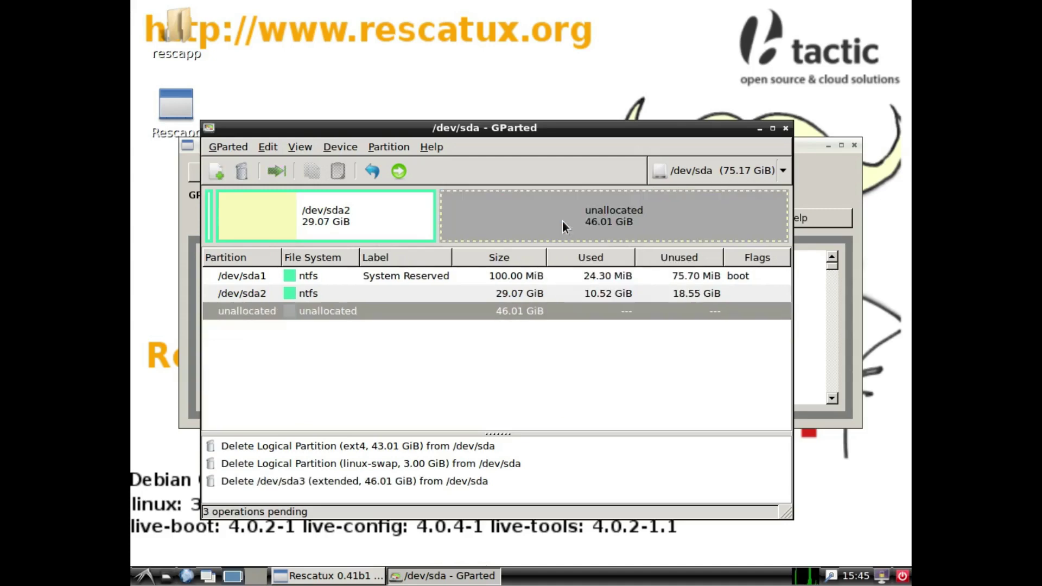
# Grow the NTFS partition /dev/sda2 to 76878 MiB, leaving 0 MiB of free space following it
pyautogui.click(415, 212)
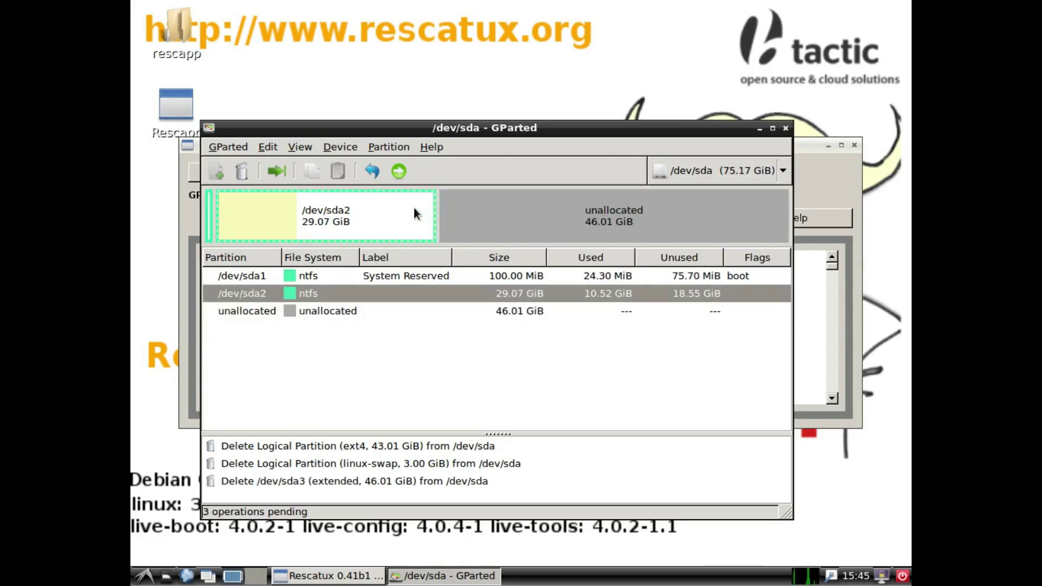
pyautogui.click(279, 173)
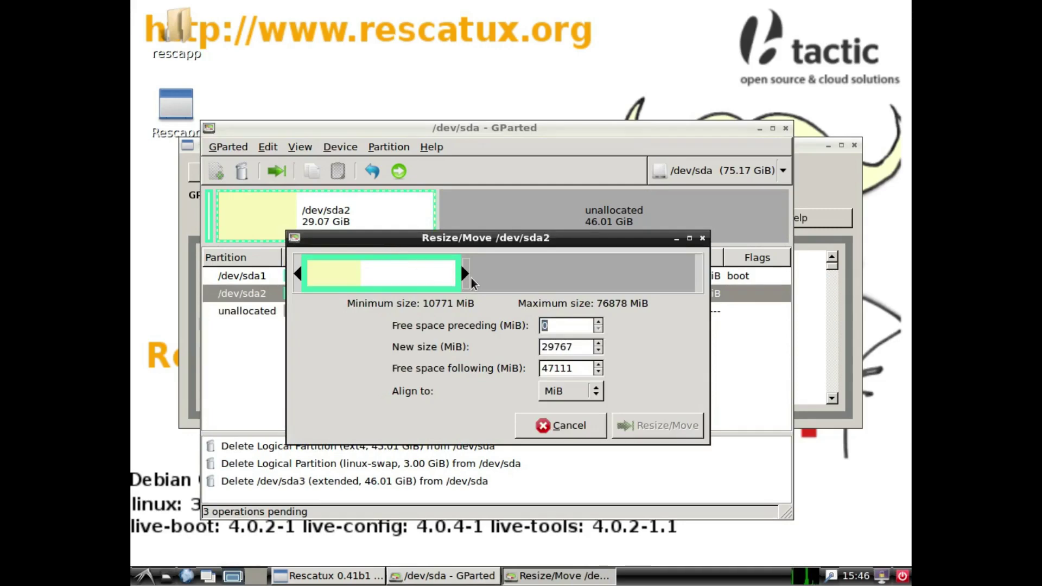
pyautogui.moveTo(466, 273); pyautogui.dragTo(715, 292)
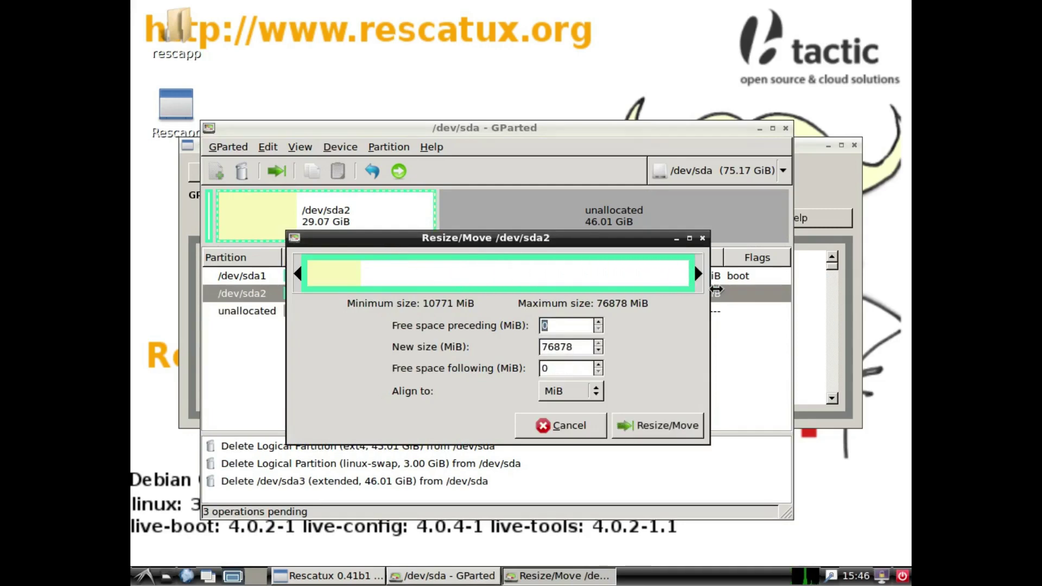
pyautogui.click(652, 427)
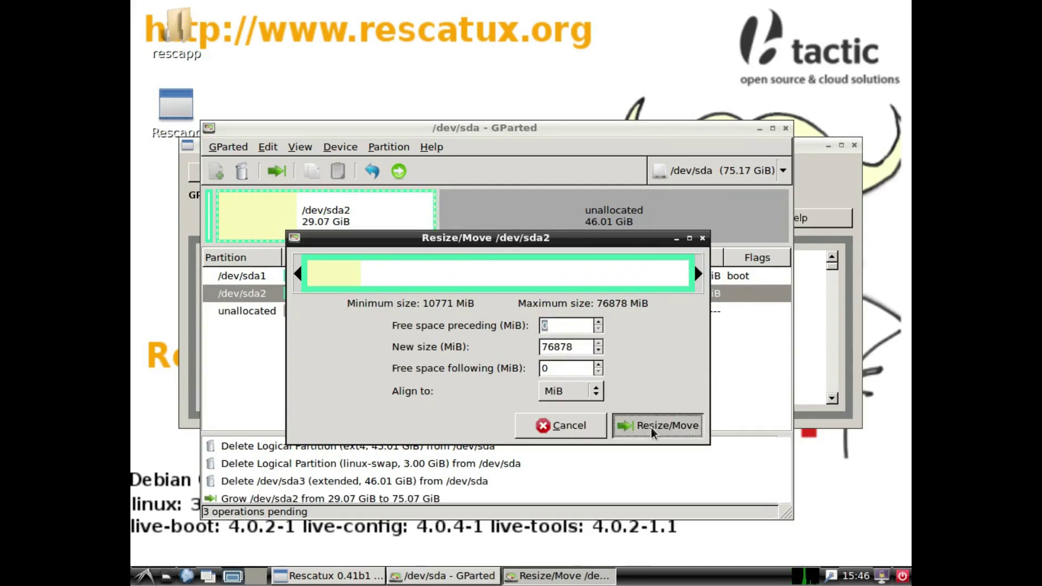
# Apply all pending partition operations to /dev/sda and dismiss the progress dialog once they are completed
pyautogui.click(398, 172)
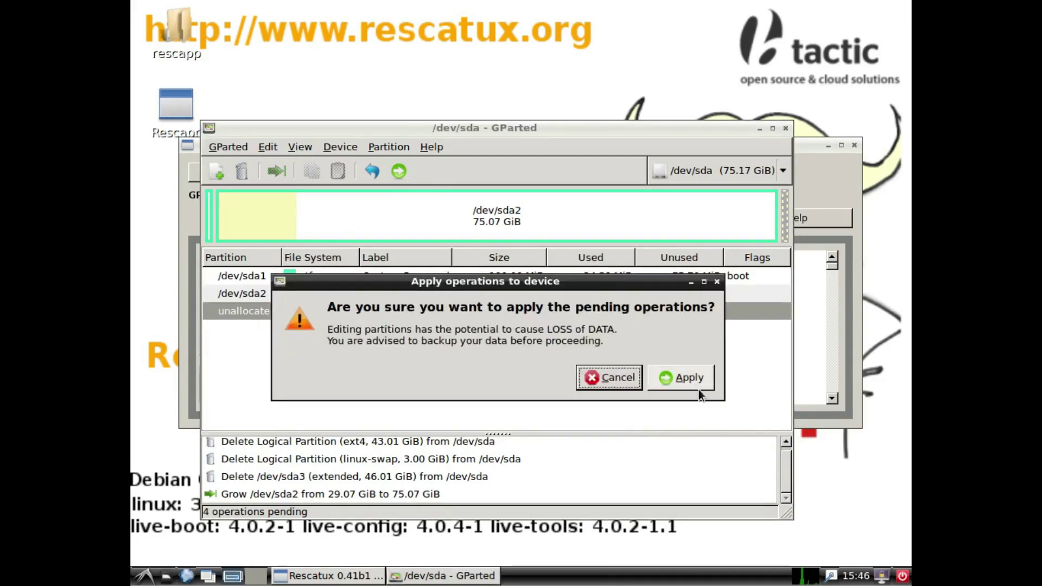
pyautogui.click(675, 371)
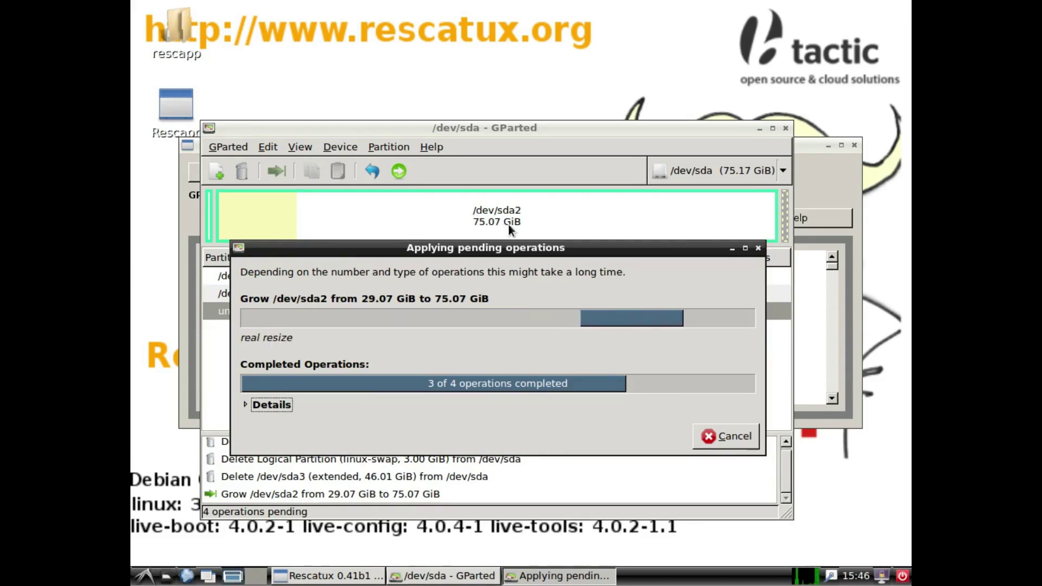
pyautogui.click(719, 439)
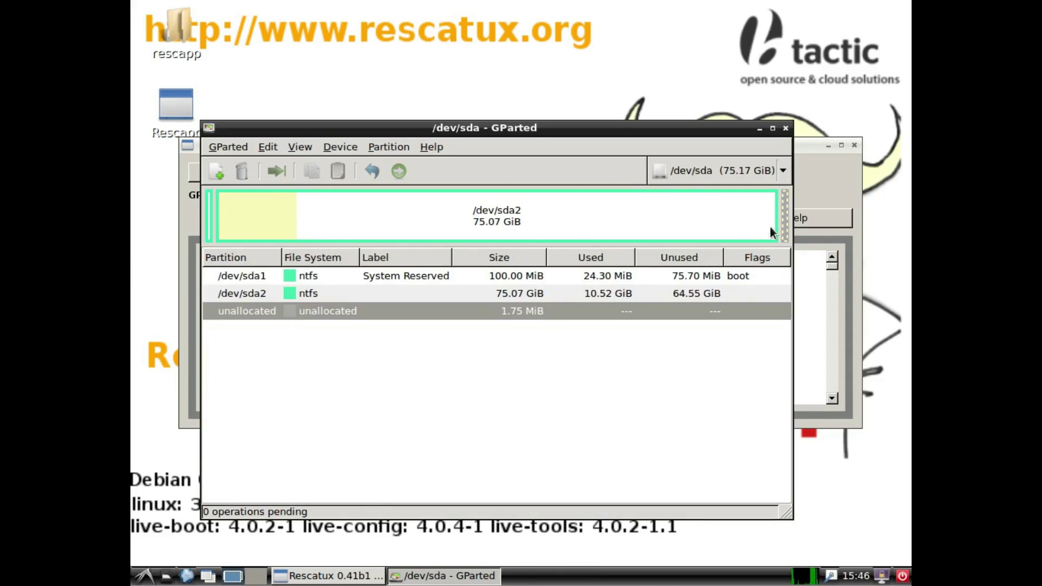
# Close GParted and return to Rescapp's main list of options
pyautogui.click(786, 129)
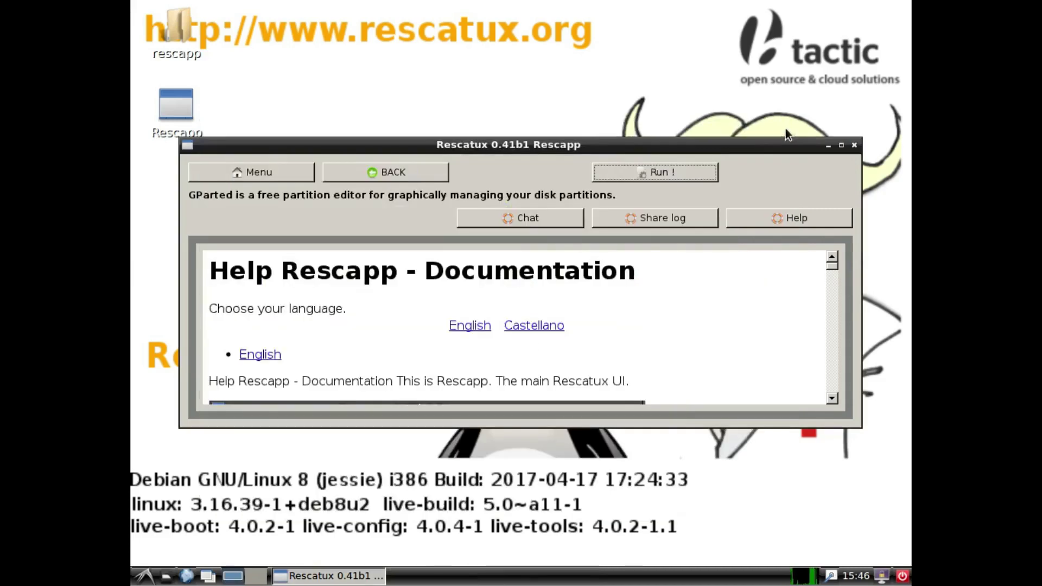
pyautogui.click(396, 171)
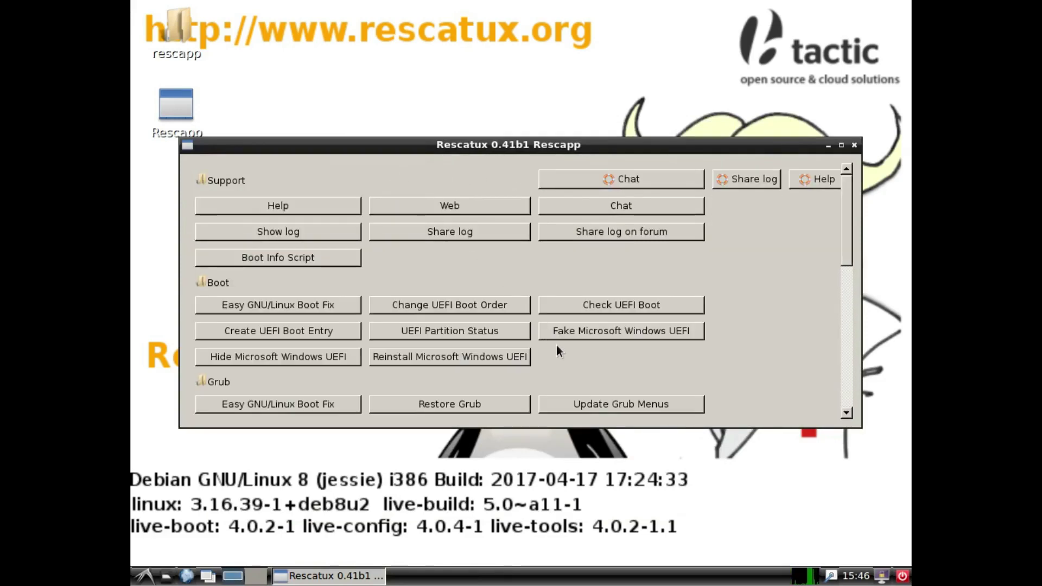
# Run Restore Windows MBR (BETA) for partition sda1, installing the Windows MBR on hard disk sda, and dismiss the closing dialog
pyautogui.scroll(-5, 556, 345)
pyautogui.scroll(-3, 556, 345)
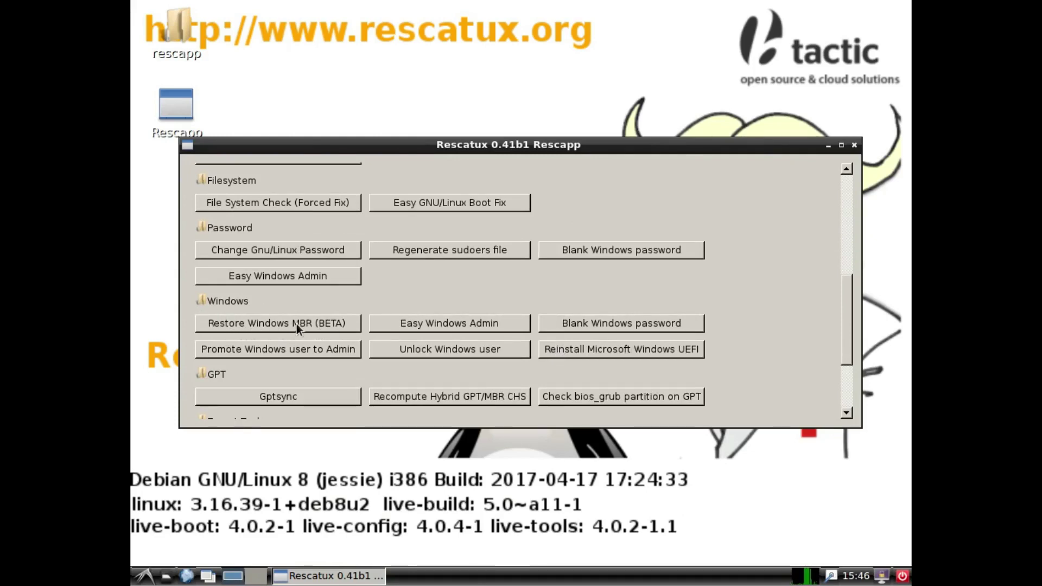
pyautogui.click(323, 321)
pyautogui.click(646, 175)
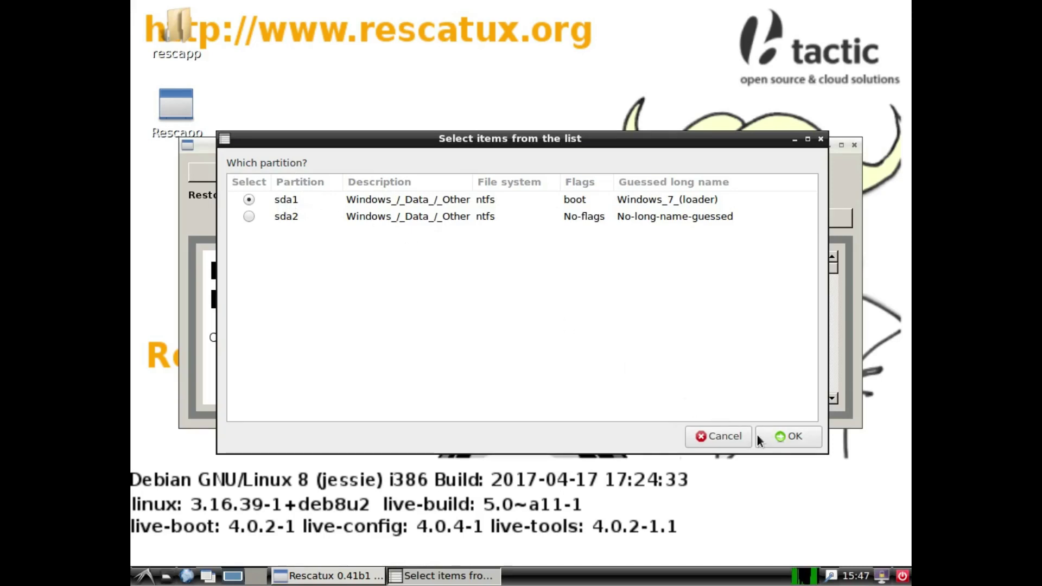
pyautogui.click(805, 439)
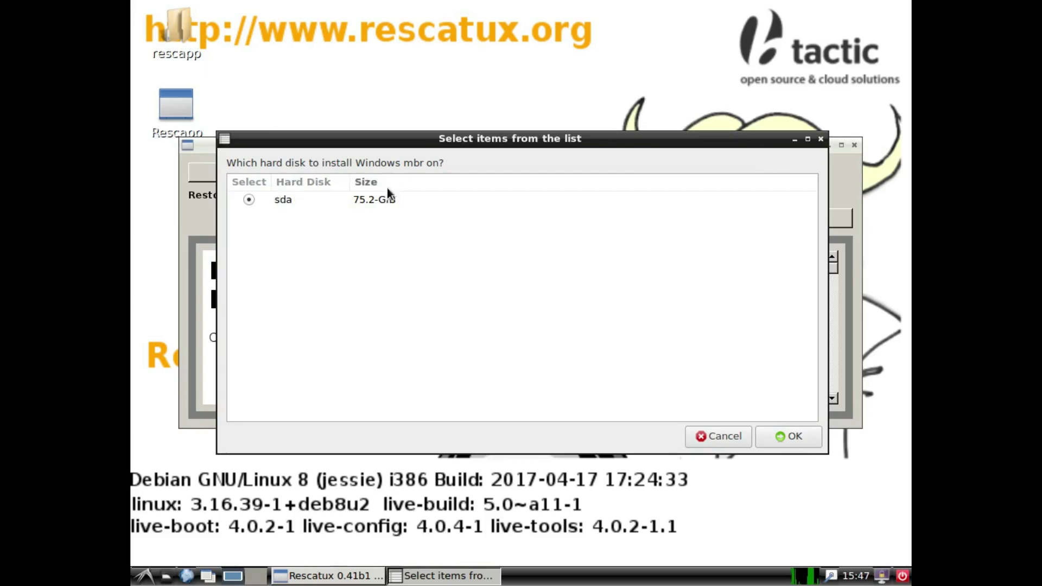
pyautogui.click(790, 437)
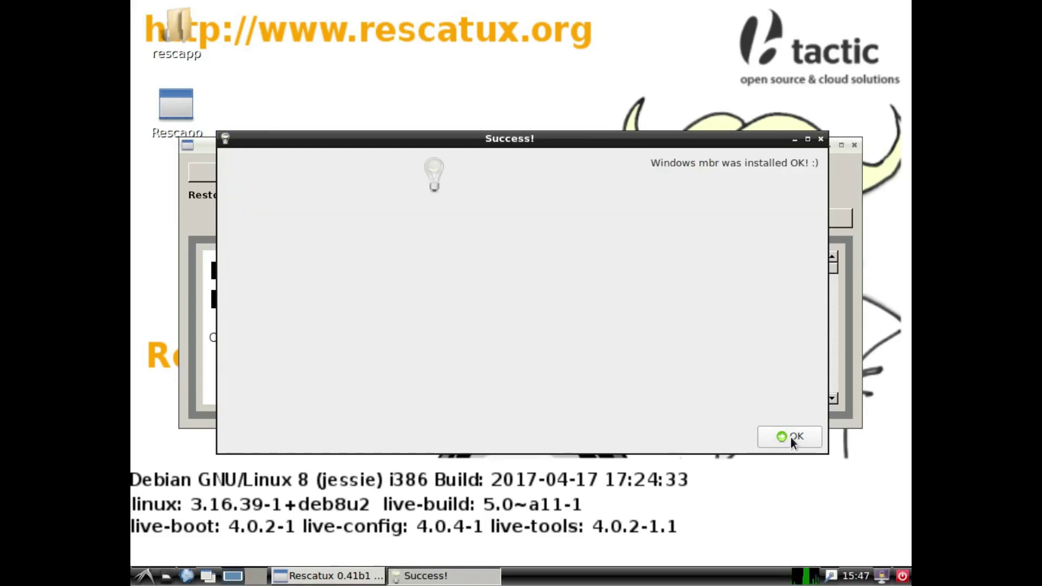
pyautogui.click(790, 437)
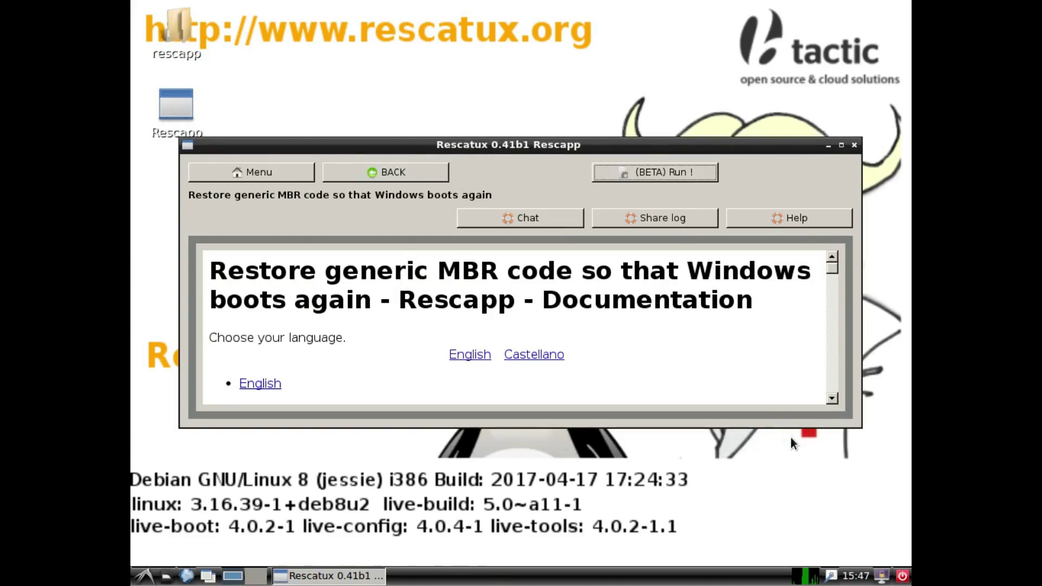
# Return to Rescapp's main list of options and reboot the machine from the LXDE session
pyautogui.click(399, 171)
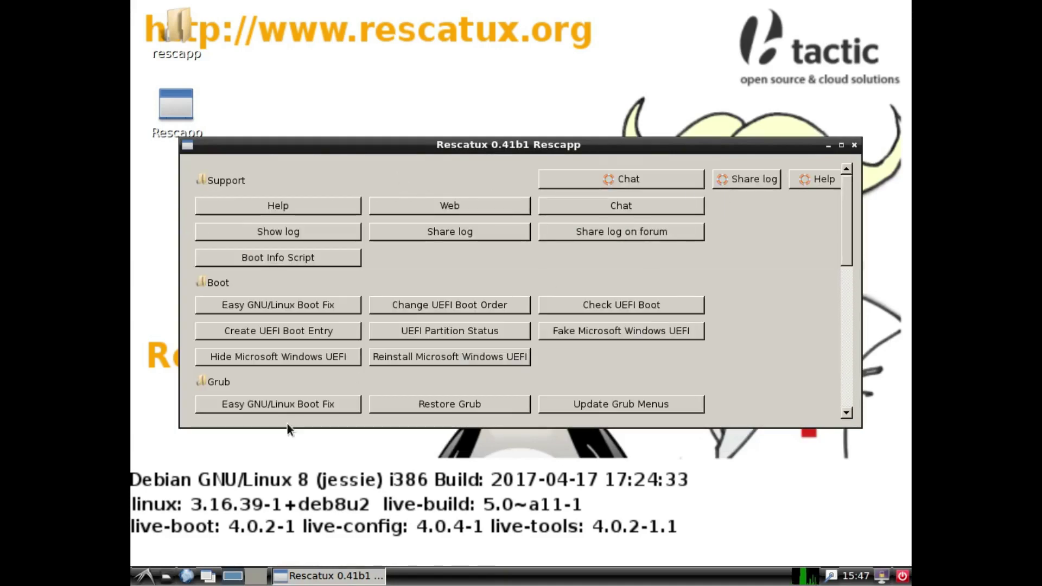
pyautogui.click(146, 576)
pyautogui.click(158, 558)
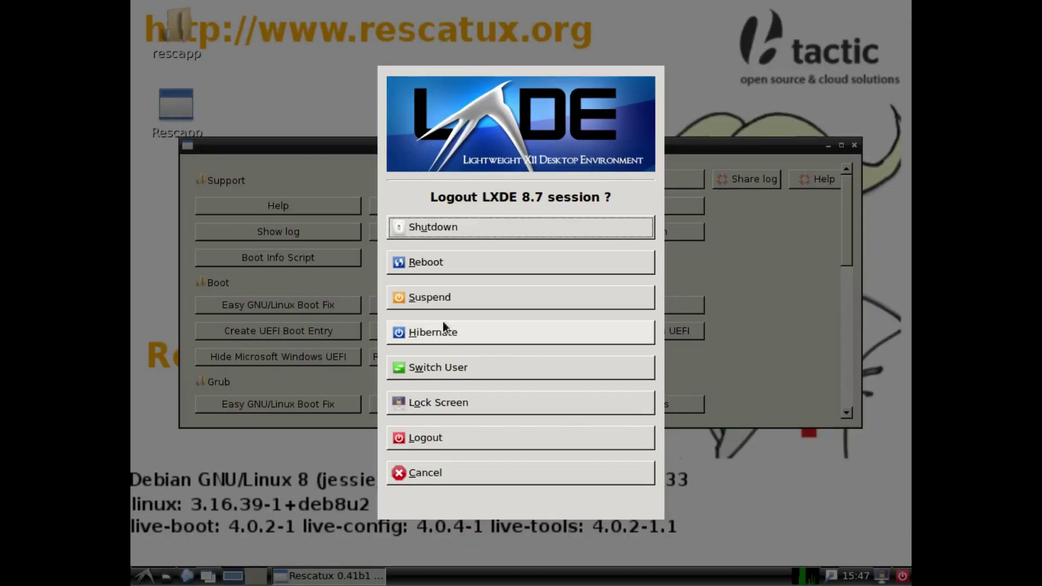
pyautogui.click(443, 260)
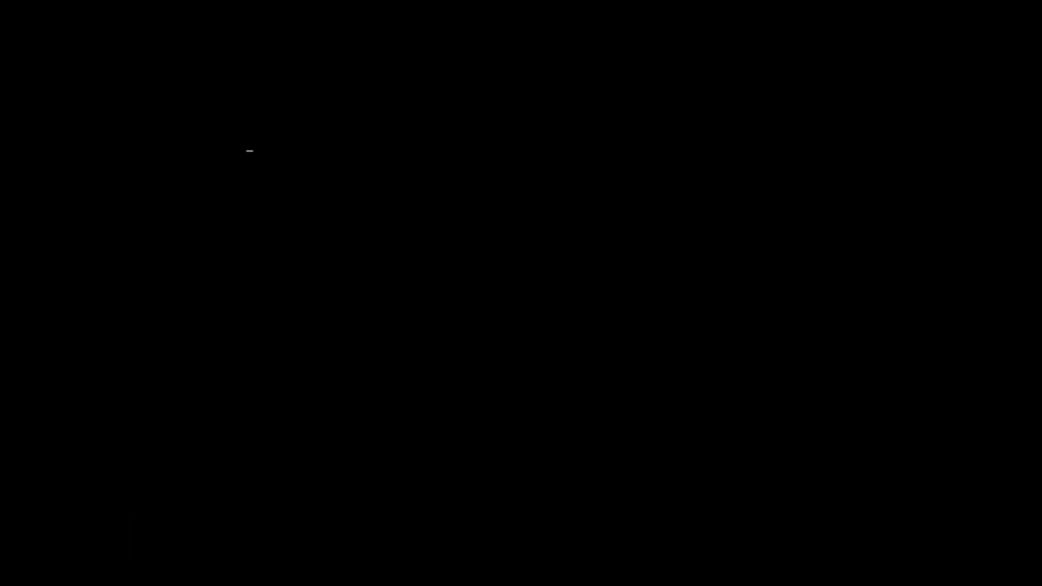